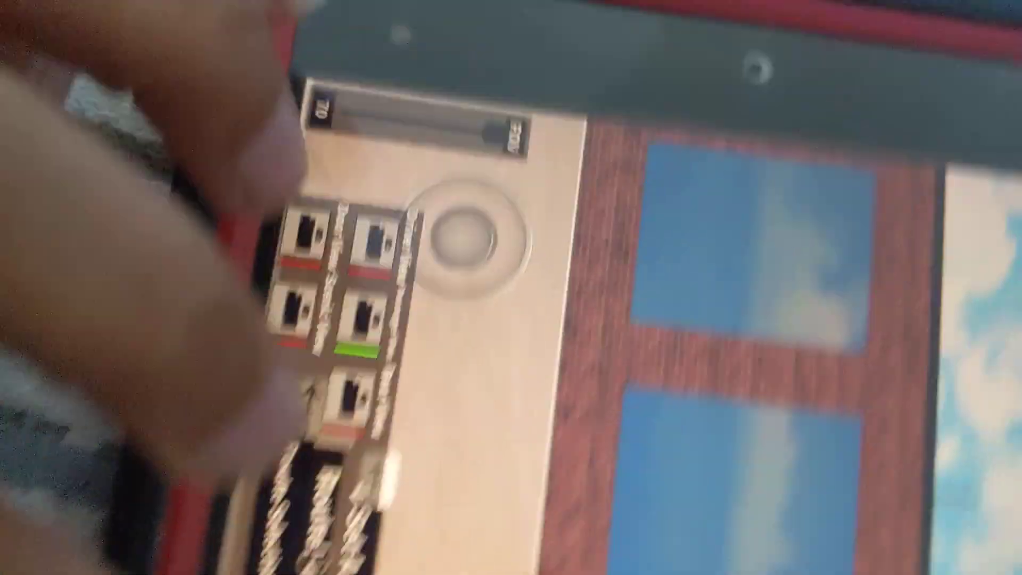
left_click(288, 136)
left_click(335, 135)
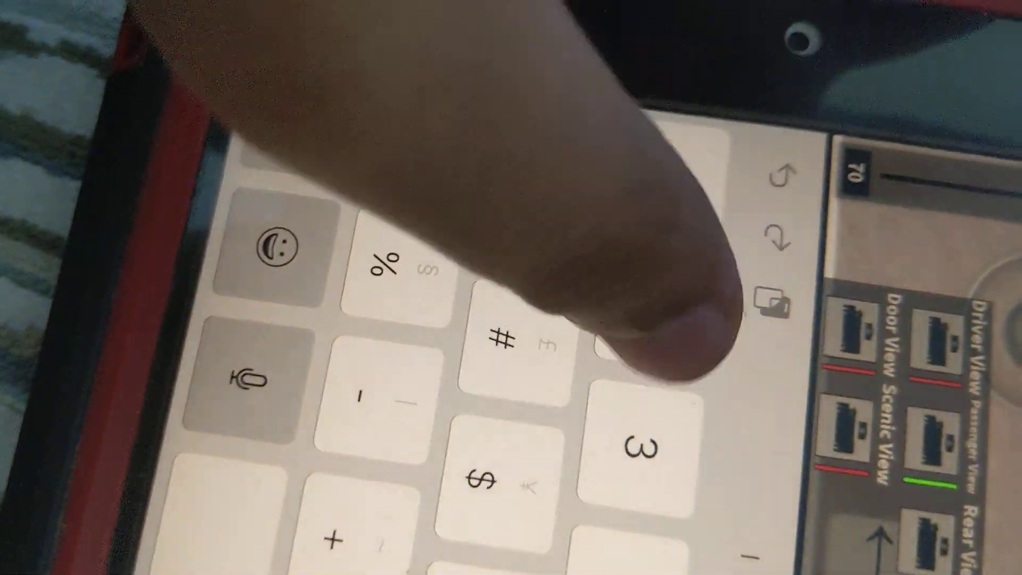